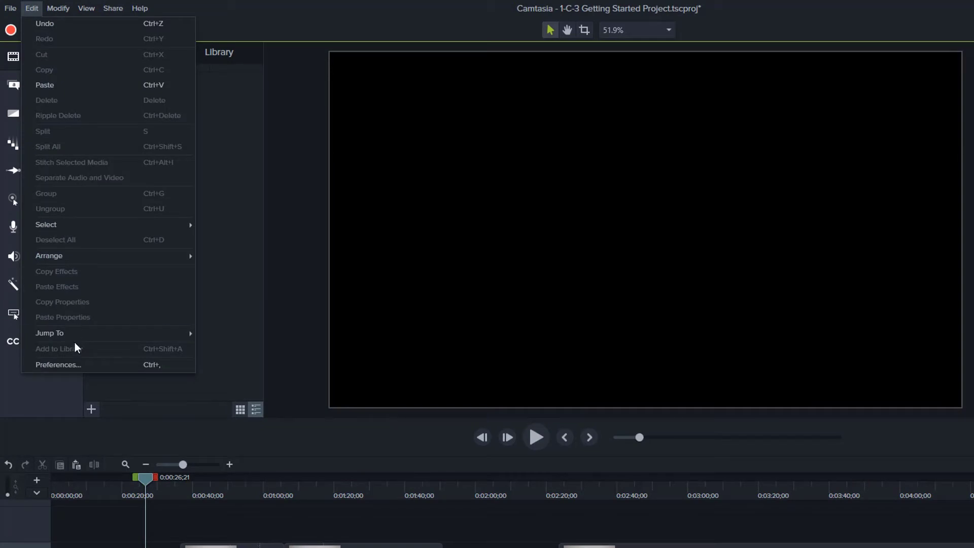
- Jump the playhead between the beginning and the end of the timeline, finishing at the beginning
mouse_move(82, 333)
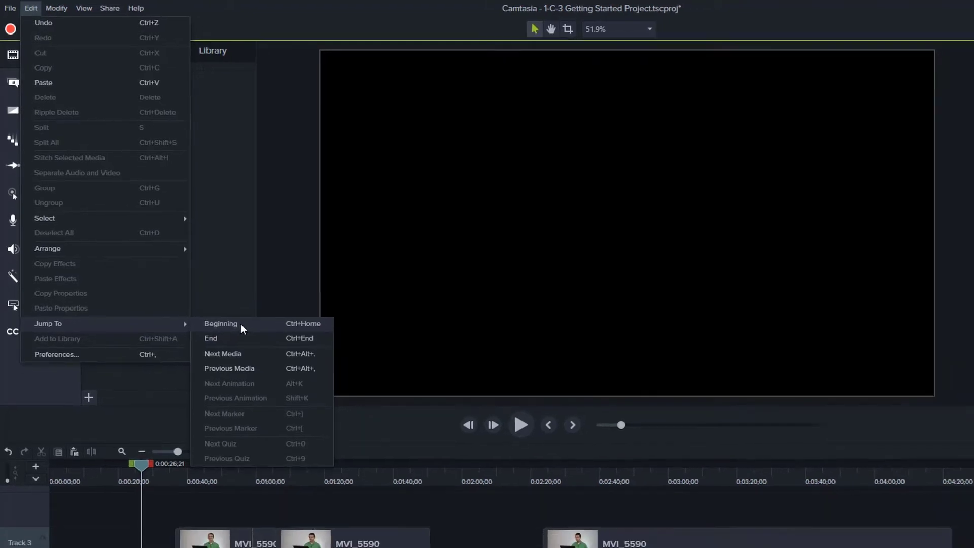
left_click(248, 333)
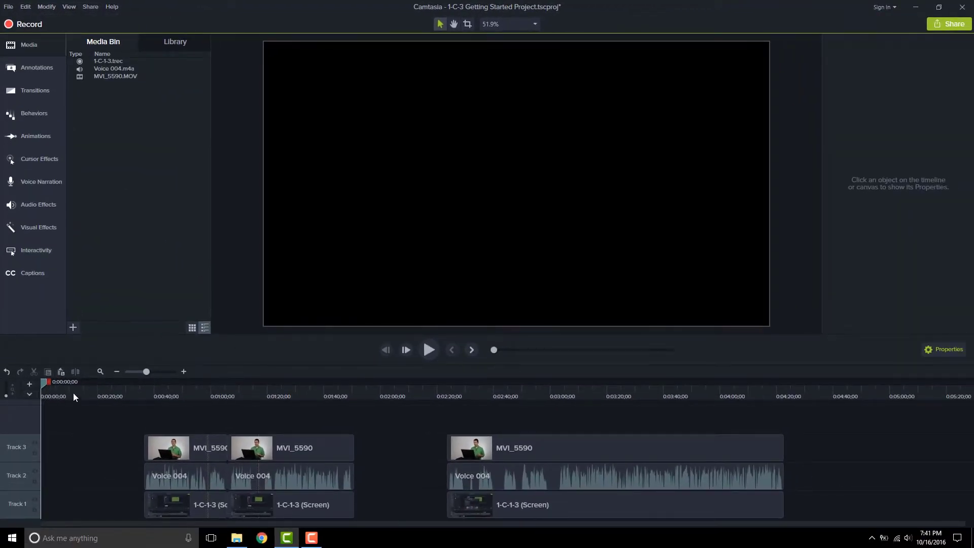
left_click(25, 6)
mouse_move(52, 266)
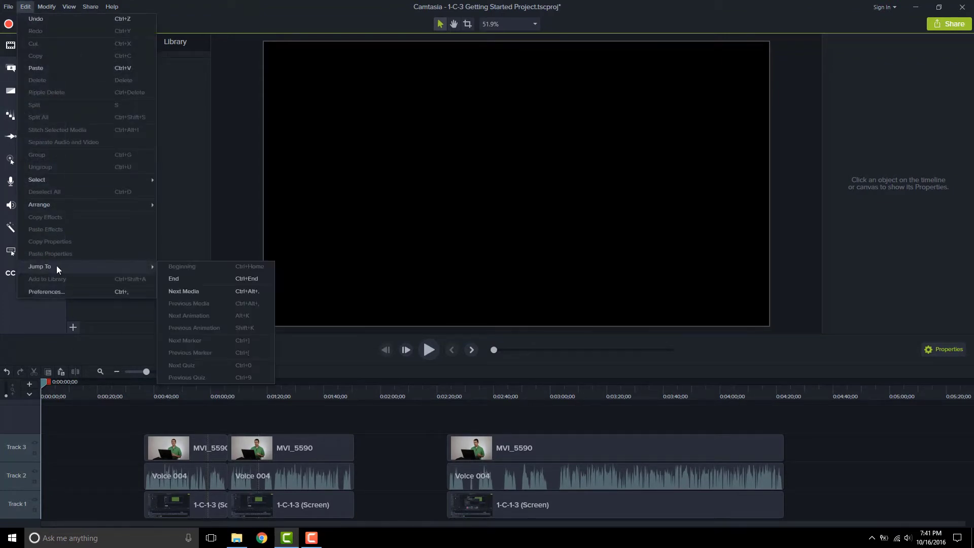
left_click(217, 277)
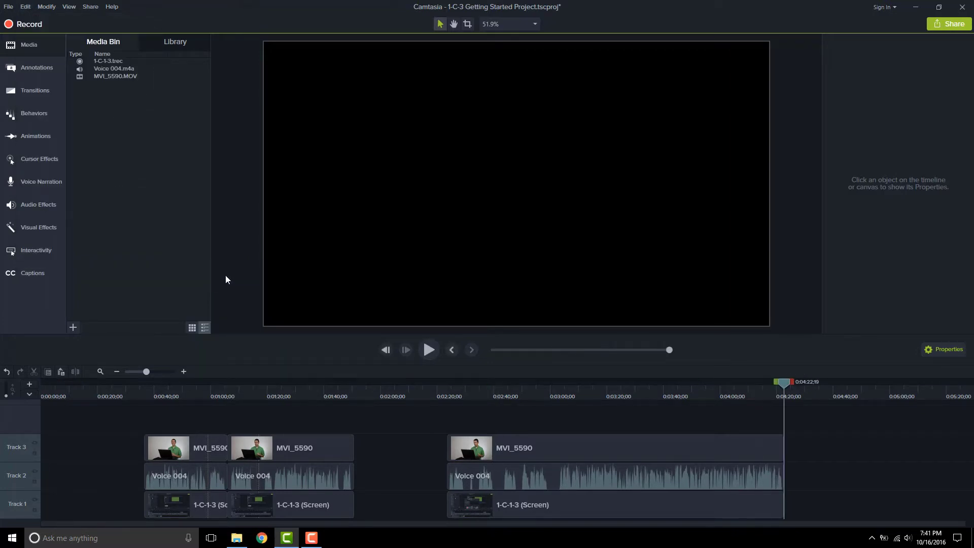
key("ctrl+Home")
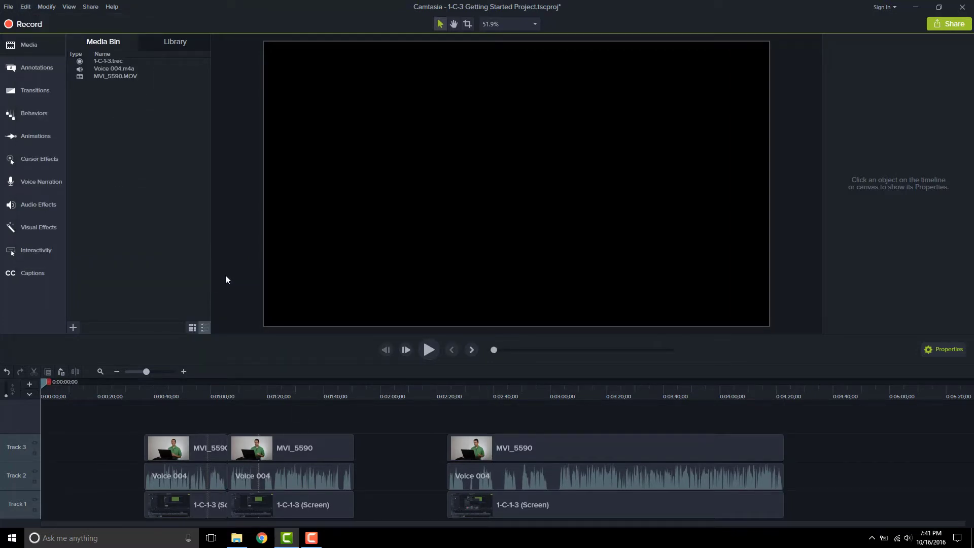
- Check the available Jump To commands, including Next Media, without running any of them
left_click(25, 7)
mouse_move(69, 265)
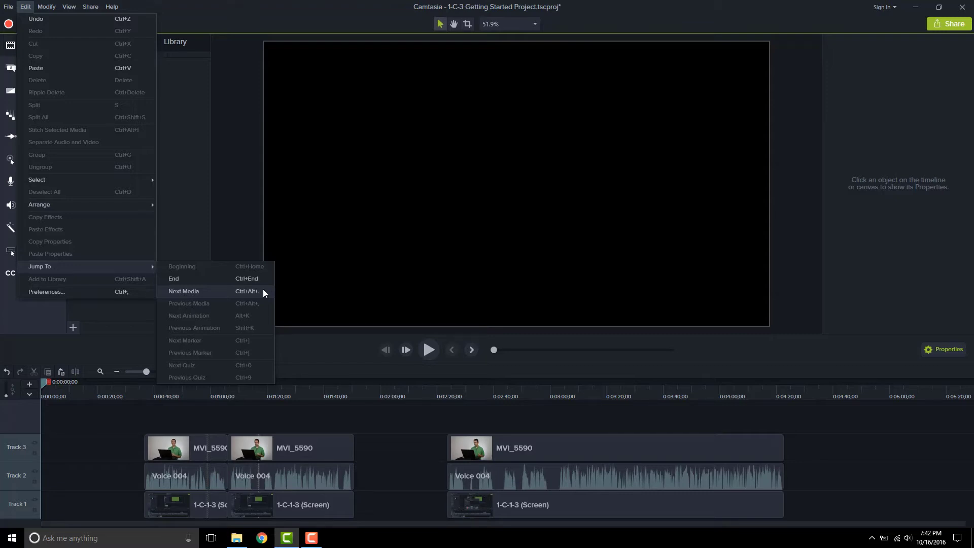
key("Escape")
key("Escape")
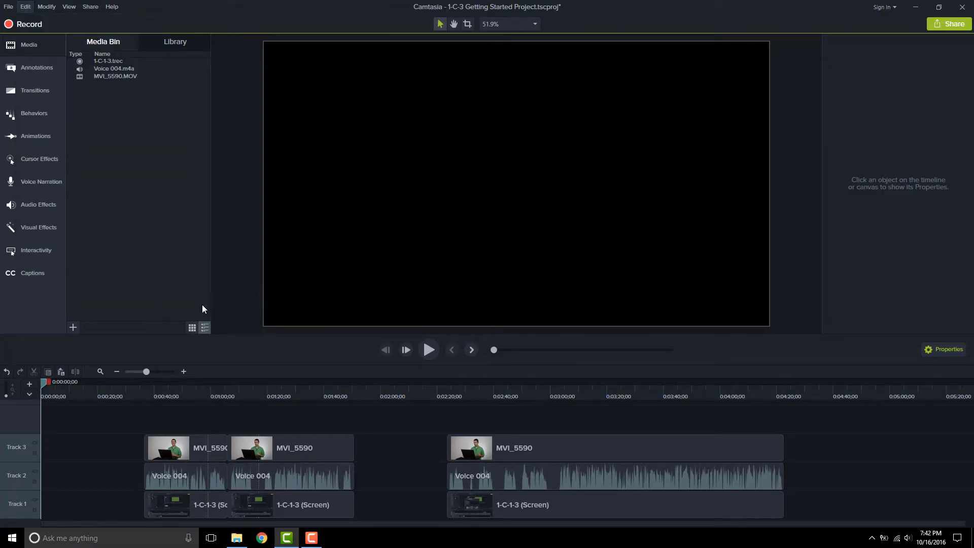
- Place the playhead at about 0:00:14;10 and jump forward through each media clip to the end of the timeline
left_click(81, 391)
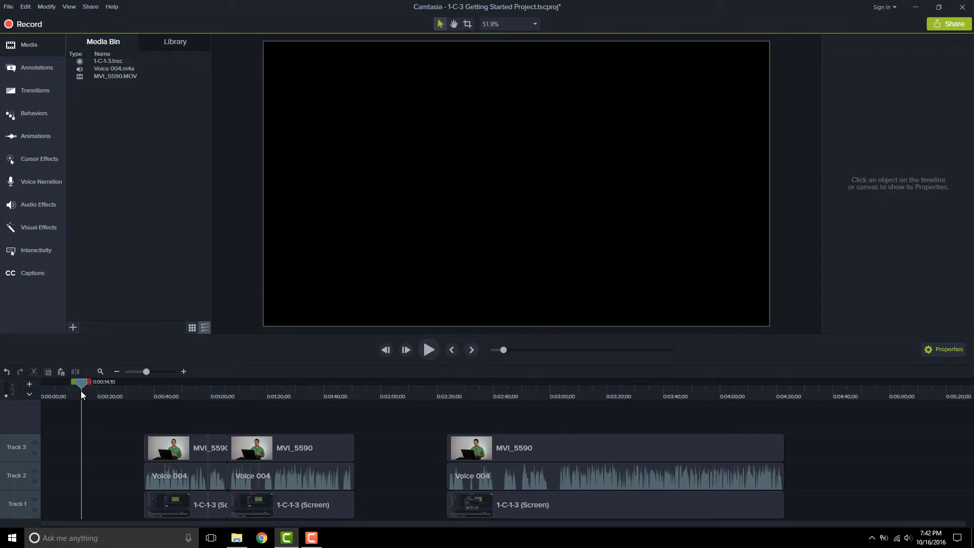
key("alt")
key("ctrl+alt+Right")
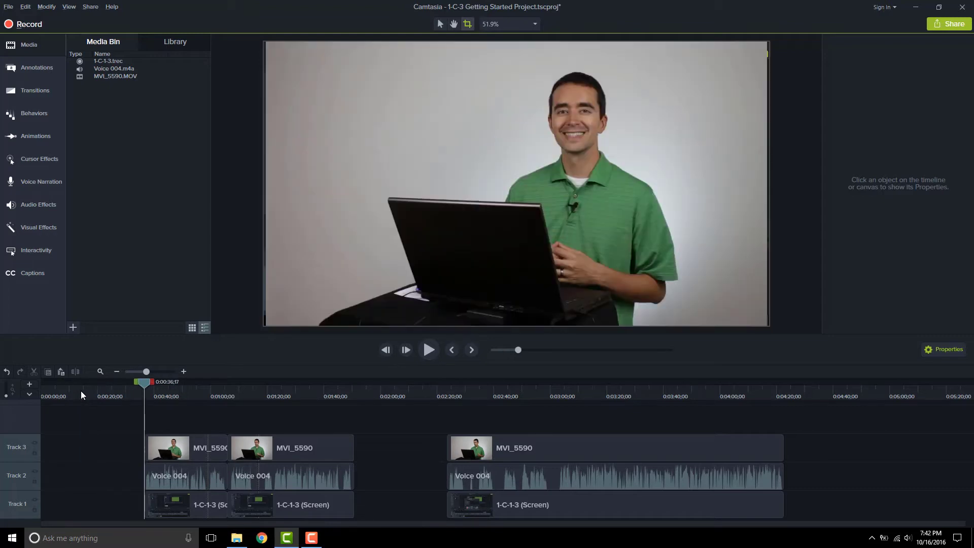
key("ctrl+alt+Right")
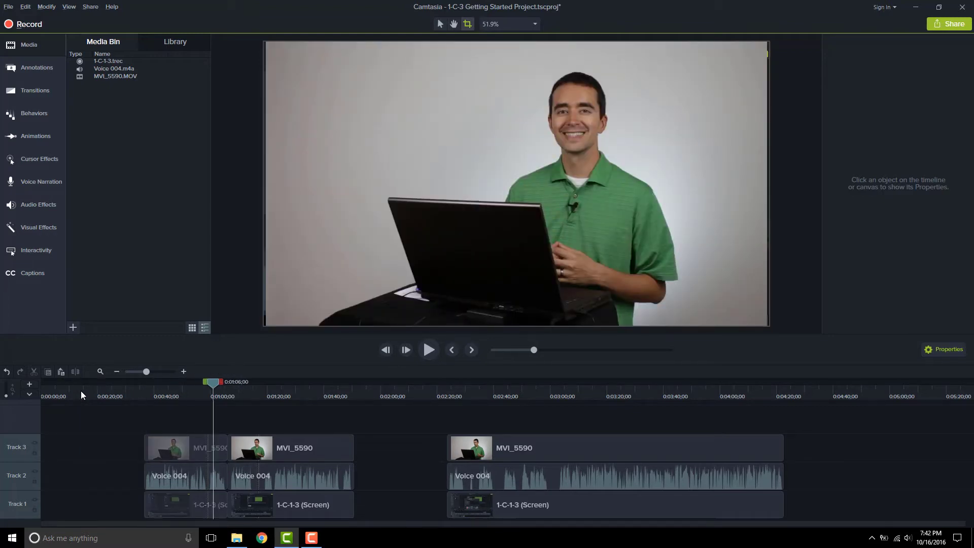
key("ctrl+alt+Right")
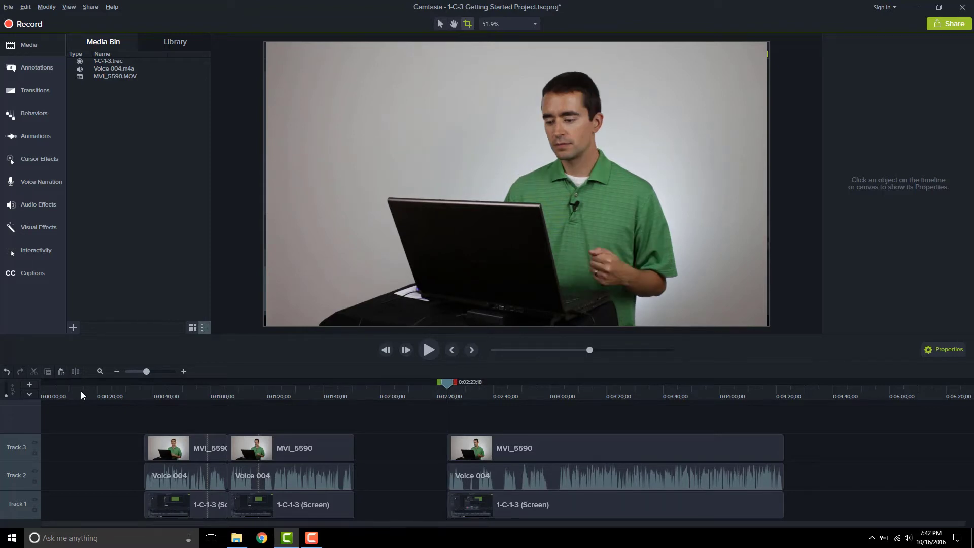
key("ctrl+alt+Right")
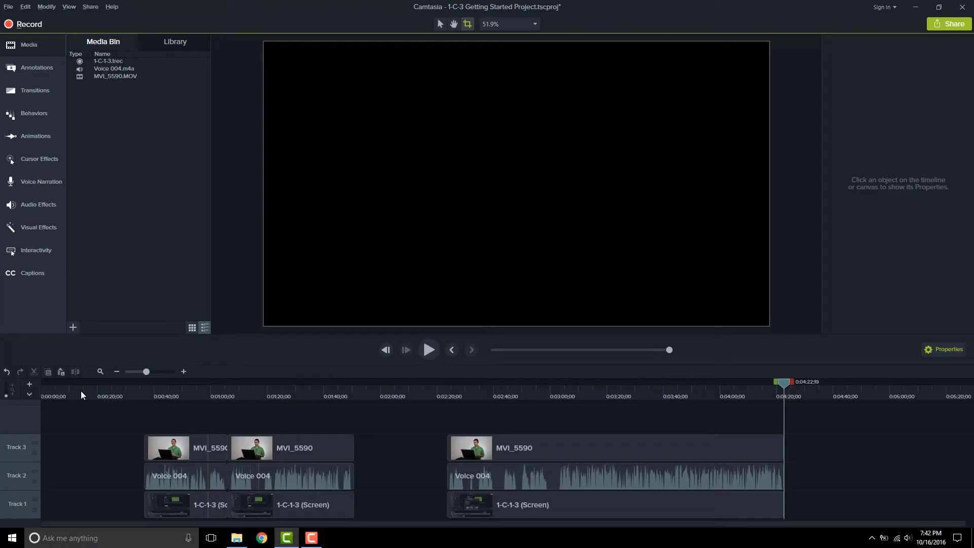
- Jump the playhead back through the previous media clips to the start of the first clip, and leave crop mode
key("ctrl+alt+comma")
key("ctrl+alt+comma")
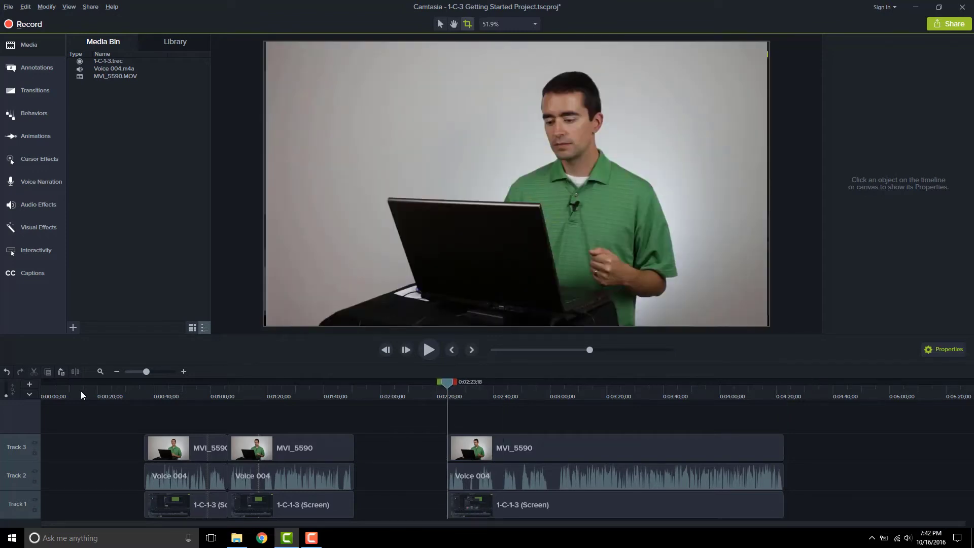
key("ctrl+alt+comma")
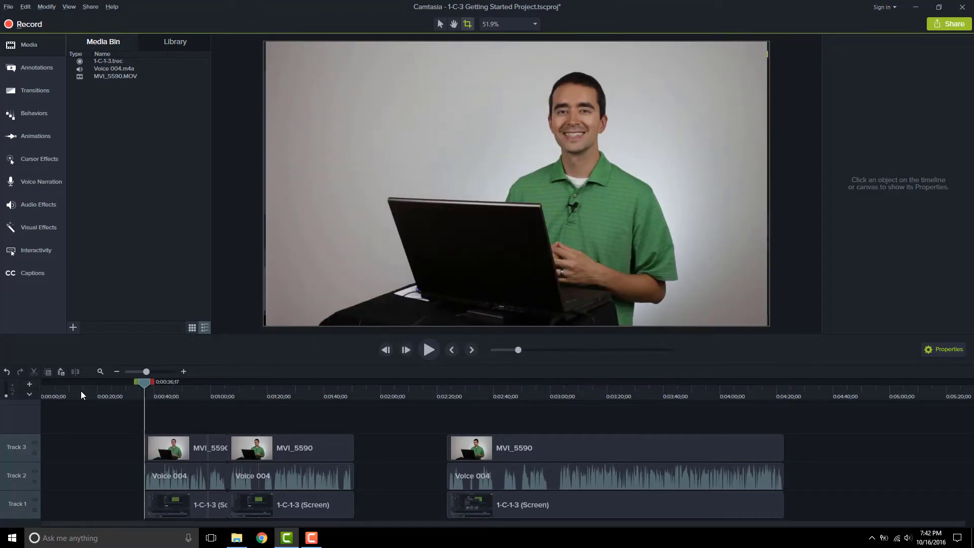
key("Escape")
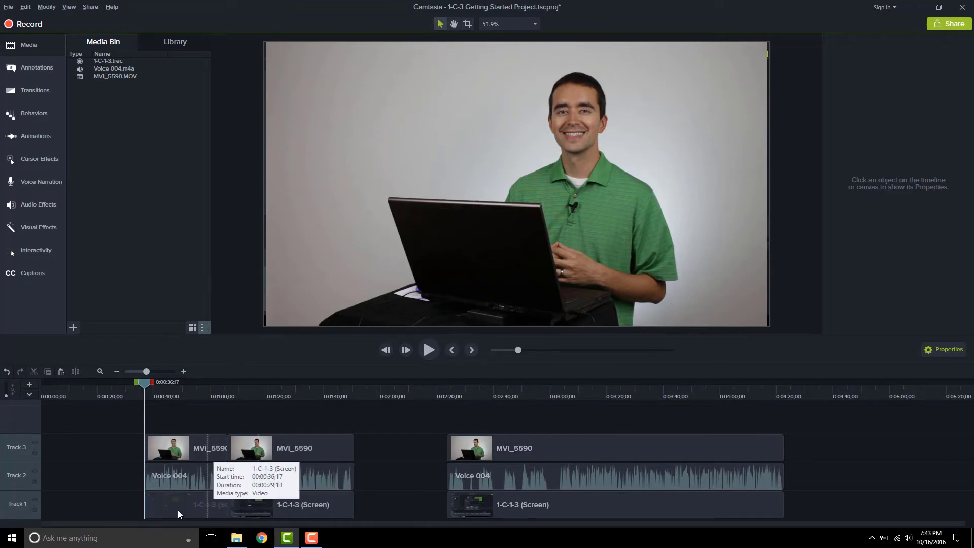
- Stagger the first clips on Tracks 1, 2 and 3 by moving each one earlier by a different amount
left_click_drag(168, 510, 117, 507)
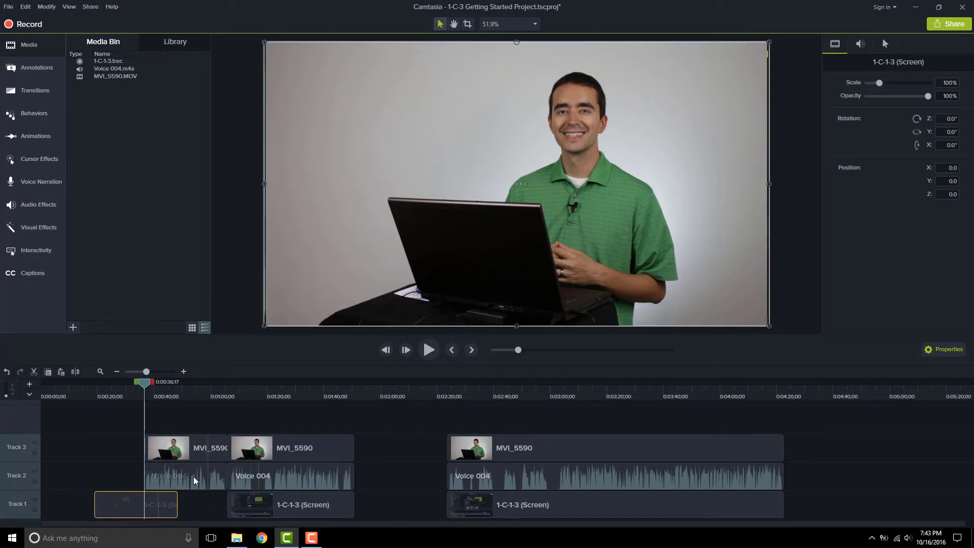
left_click_drag(194, 476, 157, 480)
left_click_drag(192, 448, 174, 448)
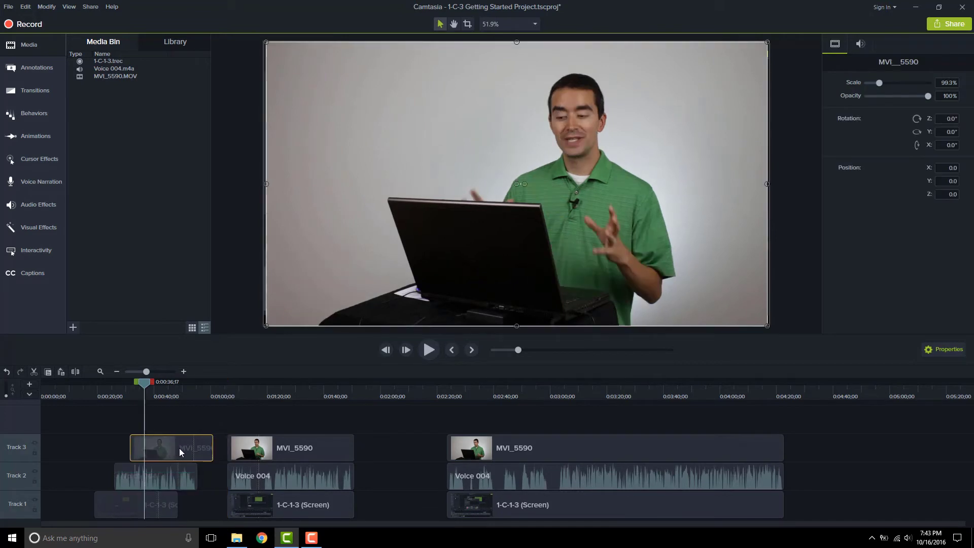
- Place the playhead at about 0:00:09;04 and jump forward through the staggered clips to the next media
left_click(66, 388)
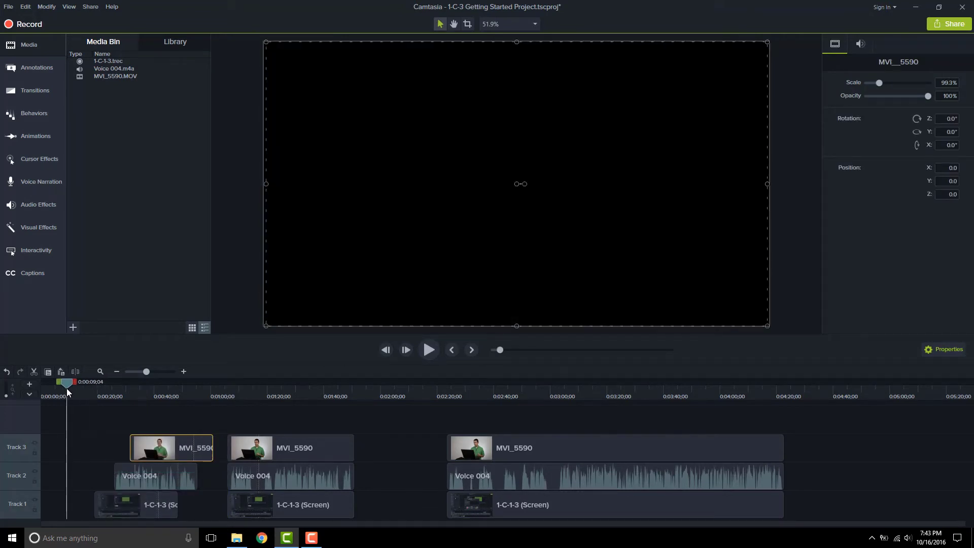
key("alt")
key("space")
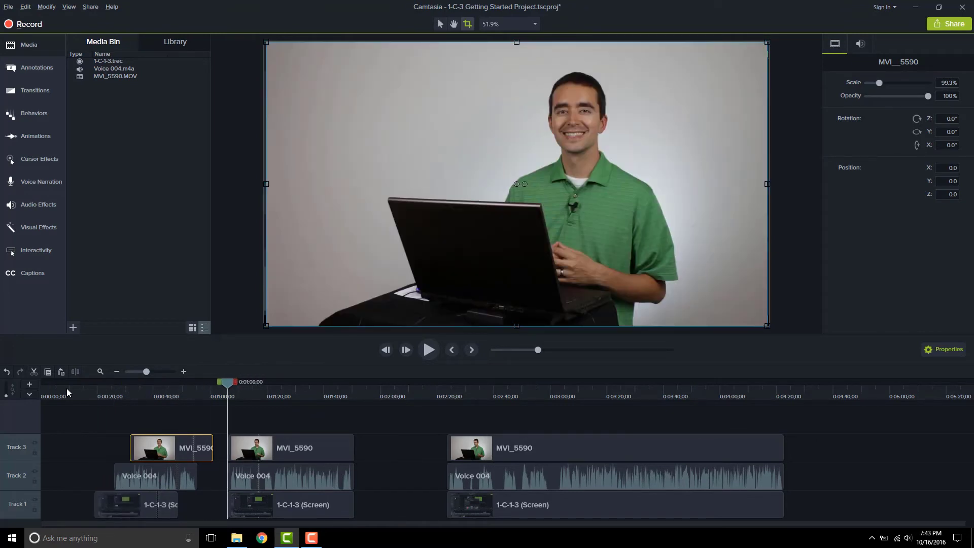
key("alt")
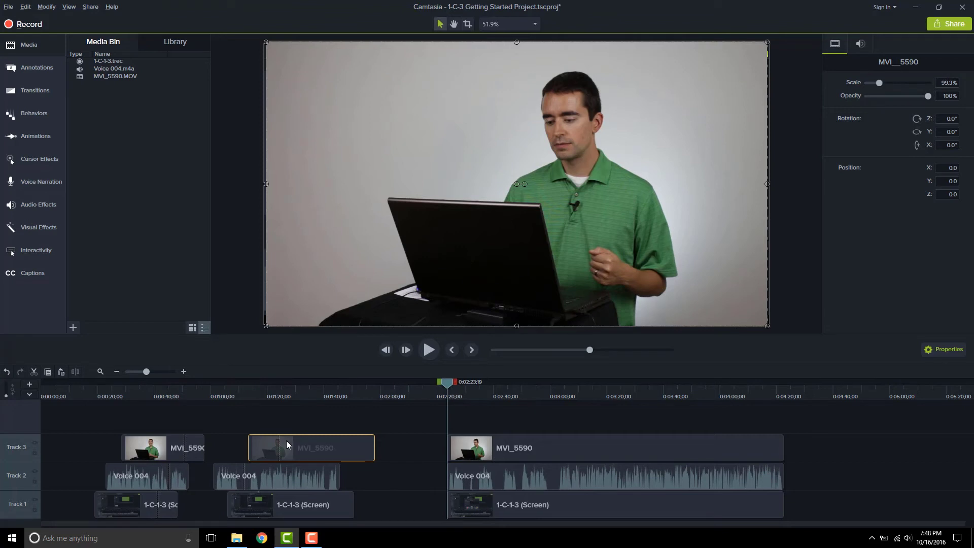
- Move the second MVI_5590 clip on Track 3 later so its start is offset from the clips below
left_click_drag(286, 444, 286, 444)
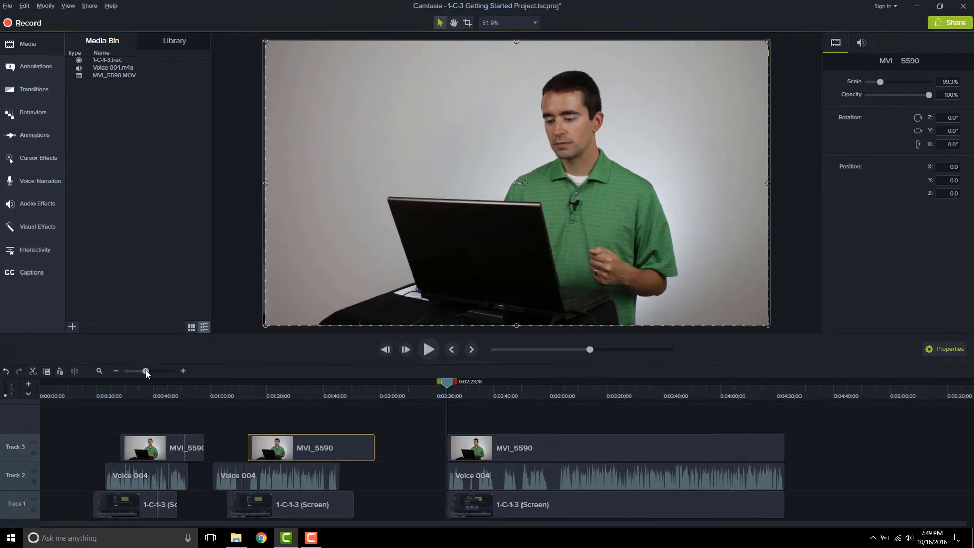
- Zoom the timeline in fully around the last clips and step the playhead forward frame by frame to 0:02:23;26
left_click_drag(145, 372, 163, 373)
left_click_drag(112, 340, 137, 340)
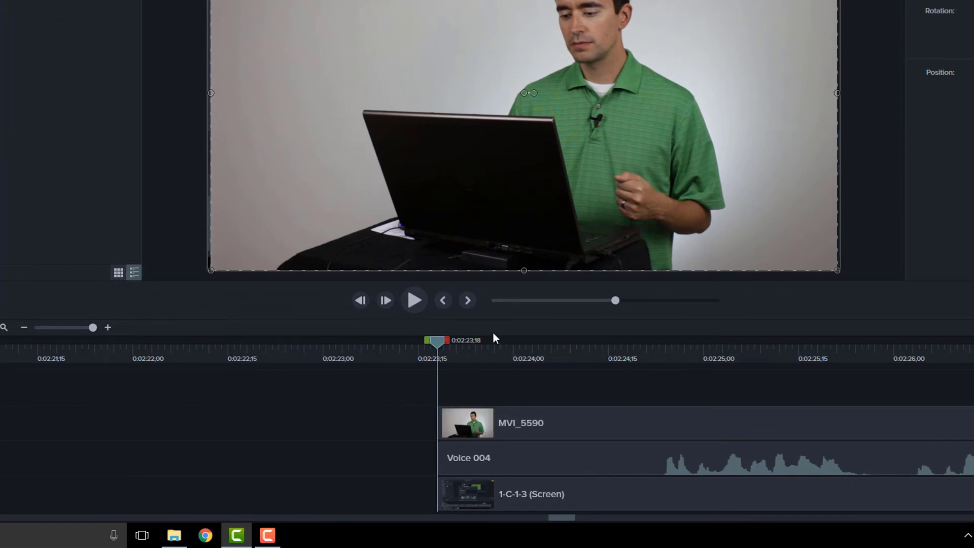
key("period")
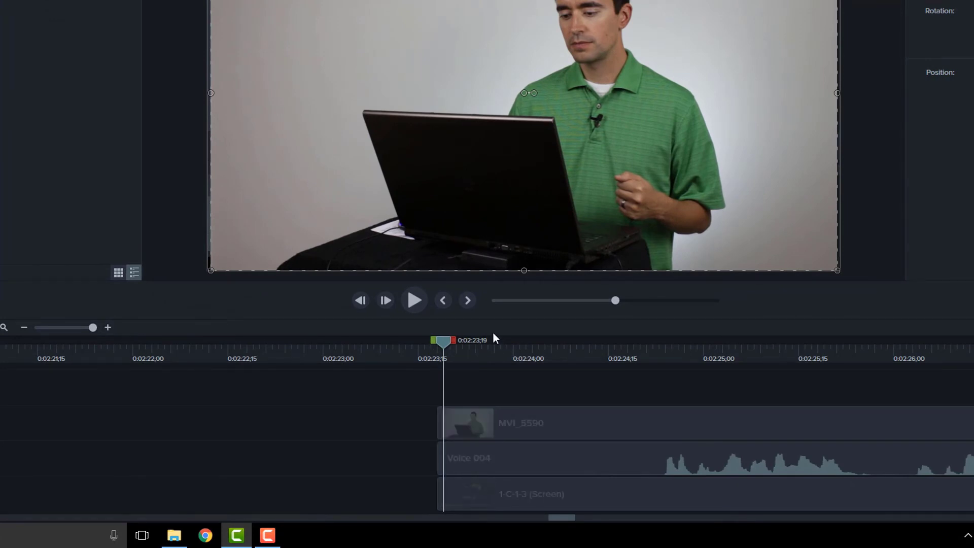
key("period")
key("period")
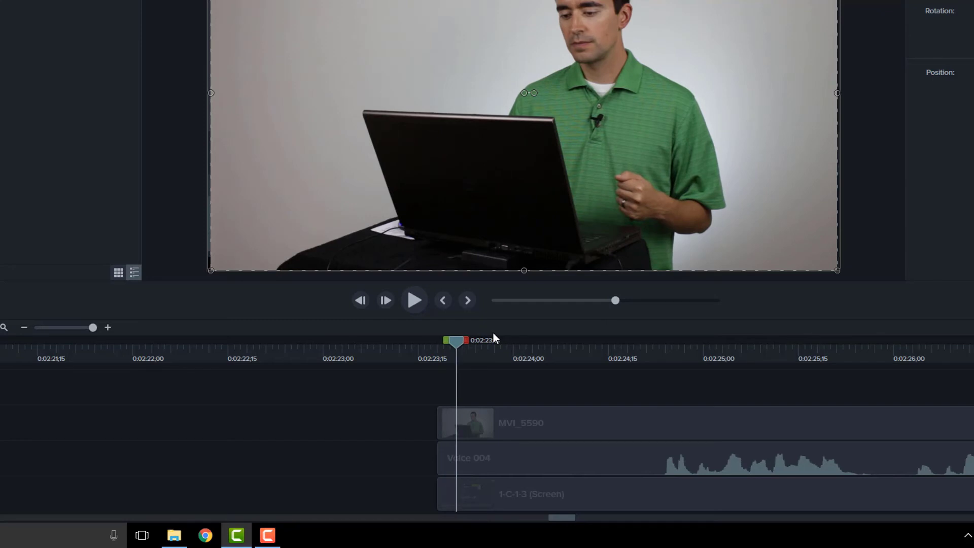
key("period")
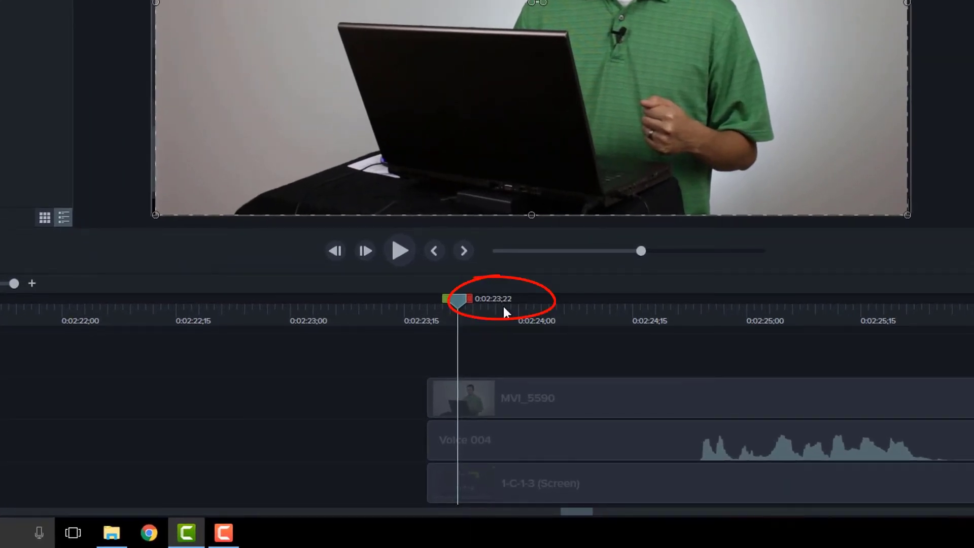
key("period")
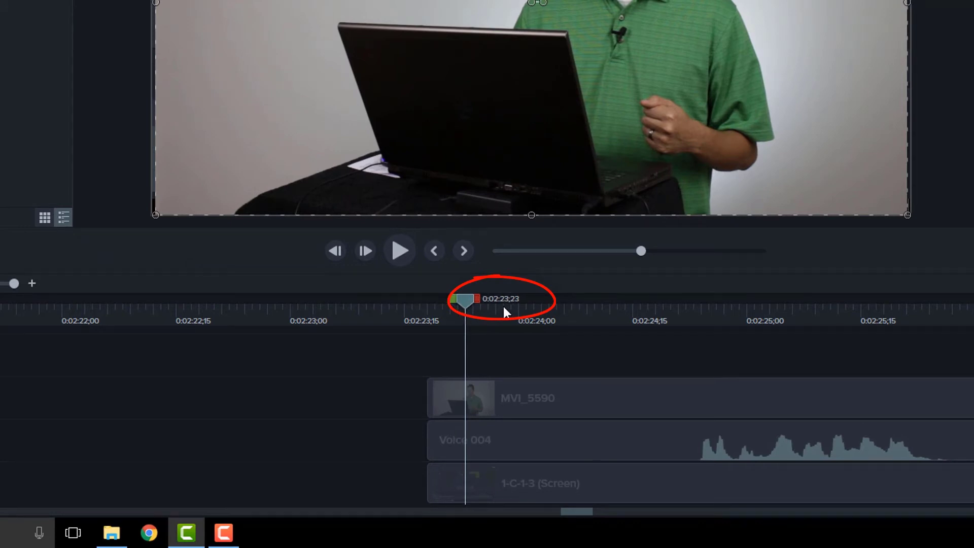
key("period")
key("period")
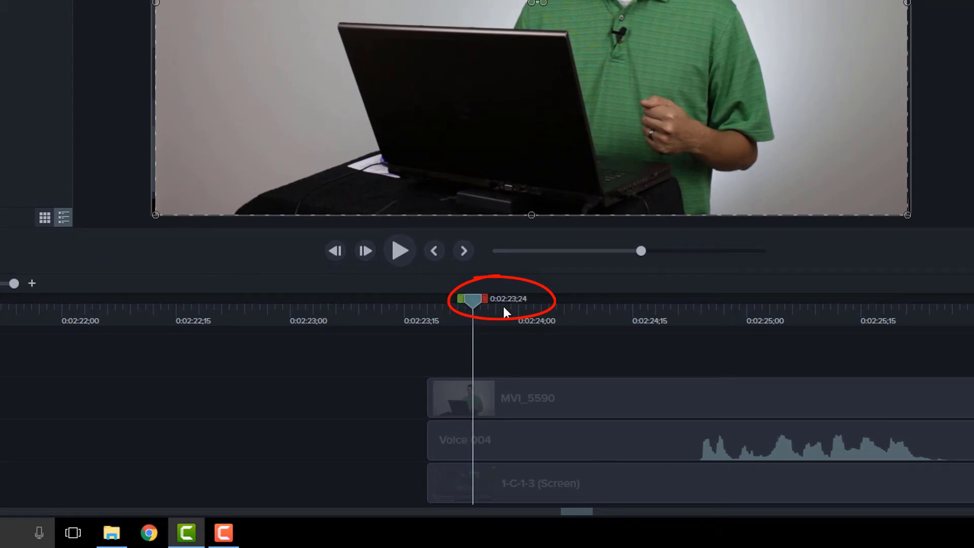
key("period")
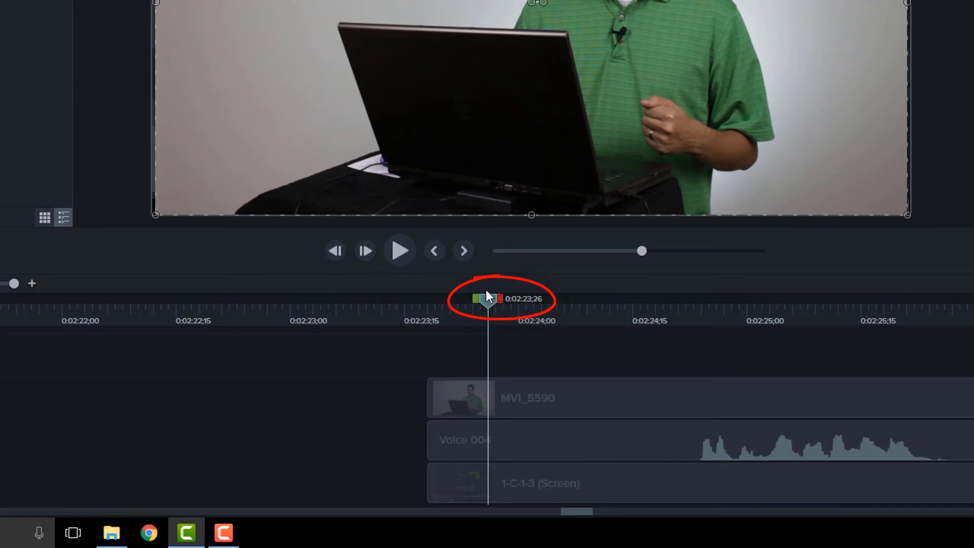
- Step the playhead back frame by frame to 0:02:23;23 and forward again to 0:02:23;25
key("comma")
key("comma")
key("comma")
key("comma")
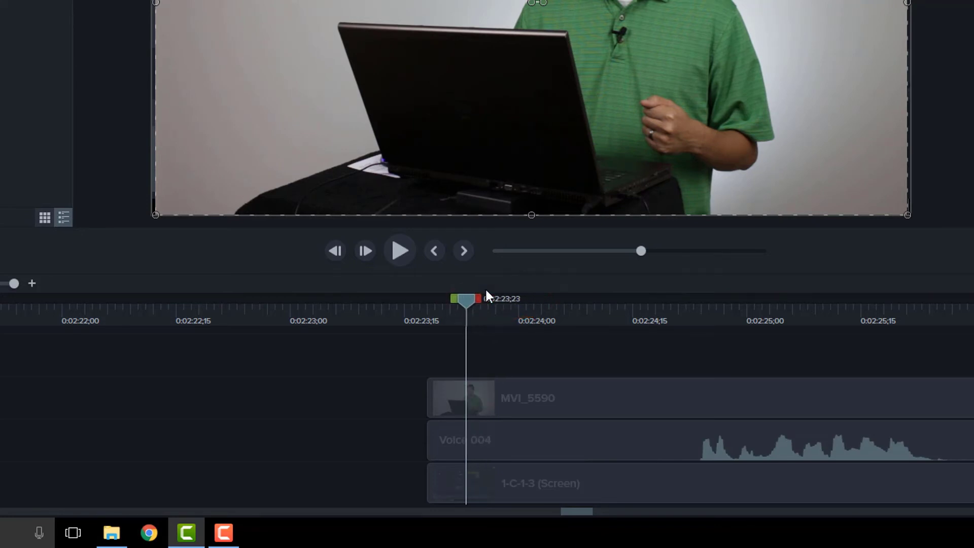
key("period")
key("period")
key("period")
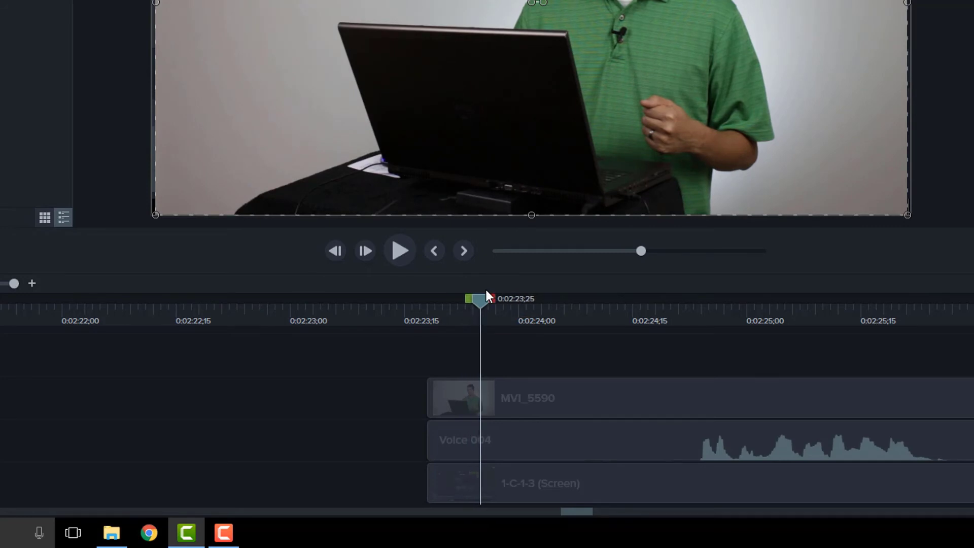
scroll(486, 290, "right", 1)
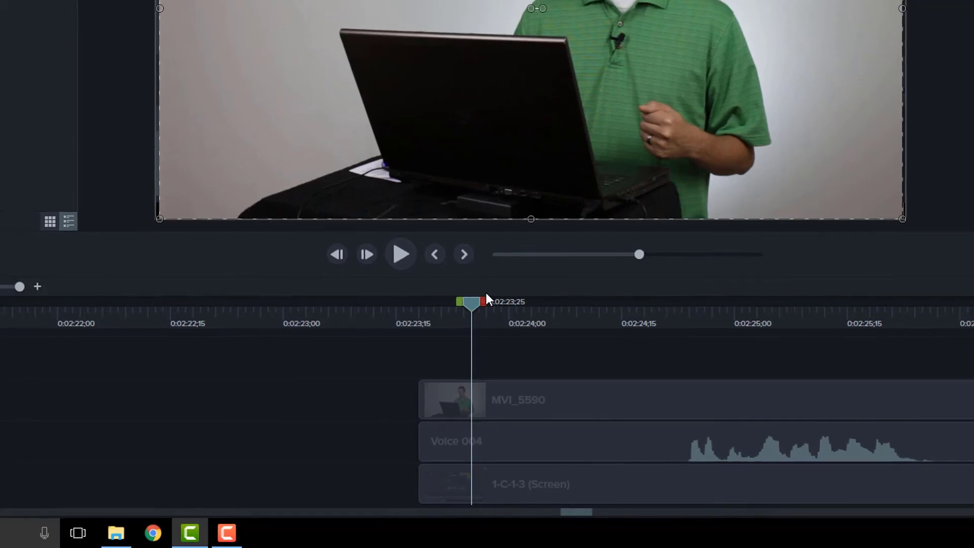
- Step the playhead back one frame at a time to 0:02:23;19, near the start of the last clips
key("comma")
key("comma")
key("comma")
key("comma")
key("comma")
key("comma")
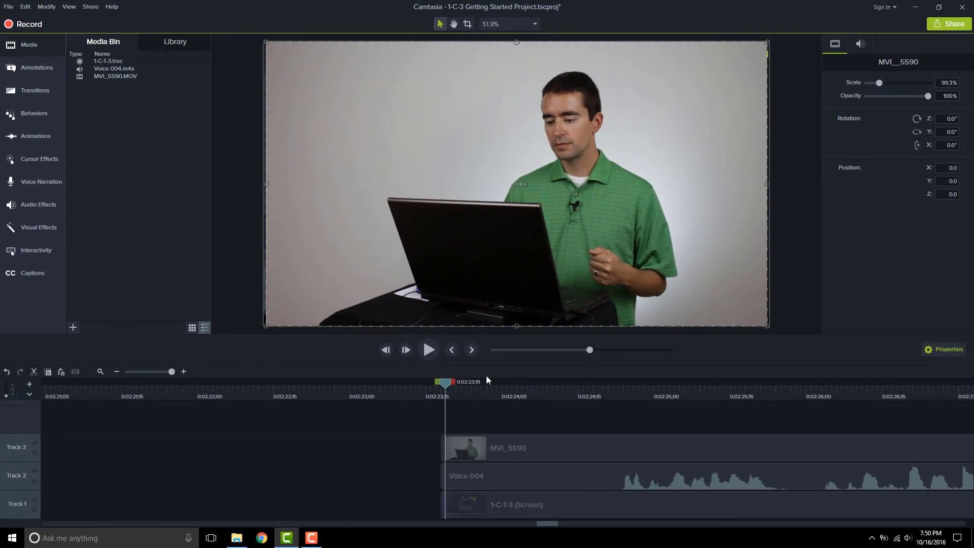
- Advance the playhead continuously by frames to 0:02:24;15 and fine-tune it back and forth to 0:02:24;14
key("period")
key("period")
key("period")
key("period")
key("period")
key("period")
key("period")
key("period")
key("period")
key("period")
key("period")
key("period")
key("period")
key("period")
key("period")
key("period")
key("period")
key("period")
key("period")
key("period")
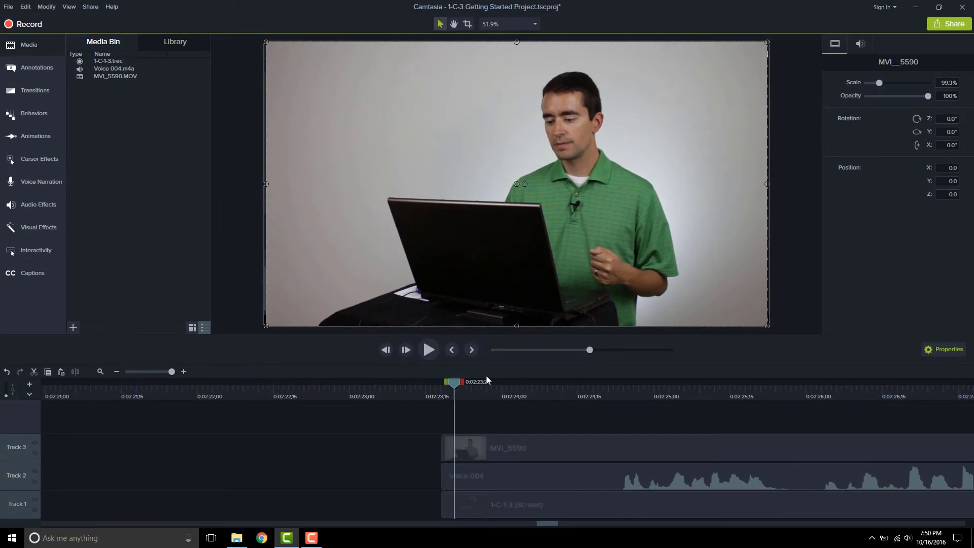
key("period")
key("period")
key("period")
key("period")
key("period")
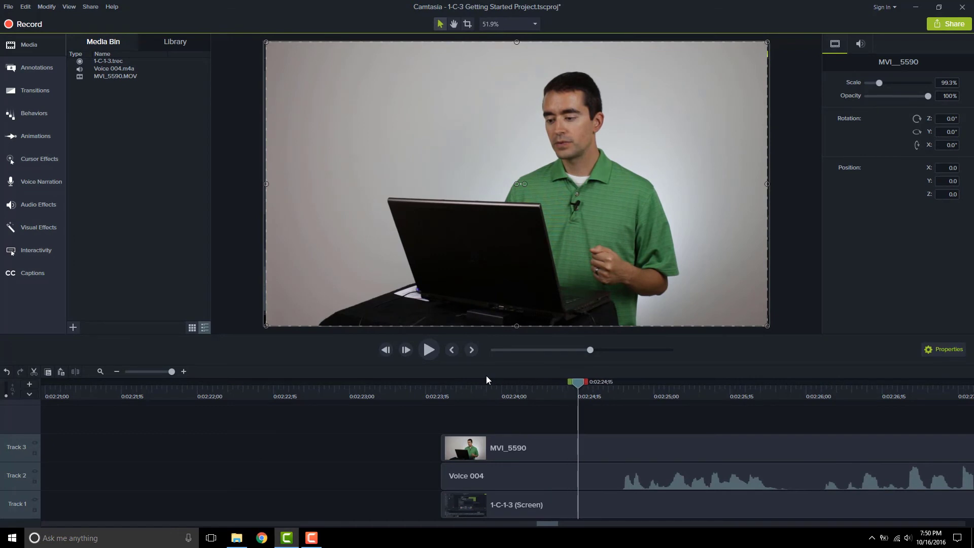
key("comma")
key("period")
key("comma")
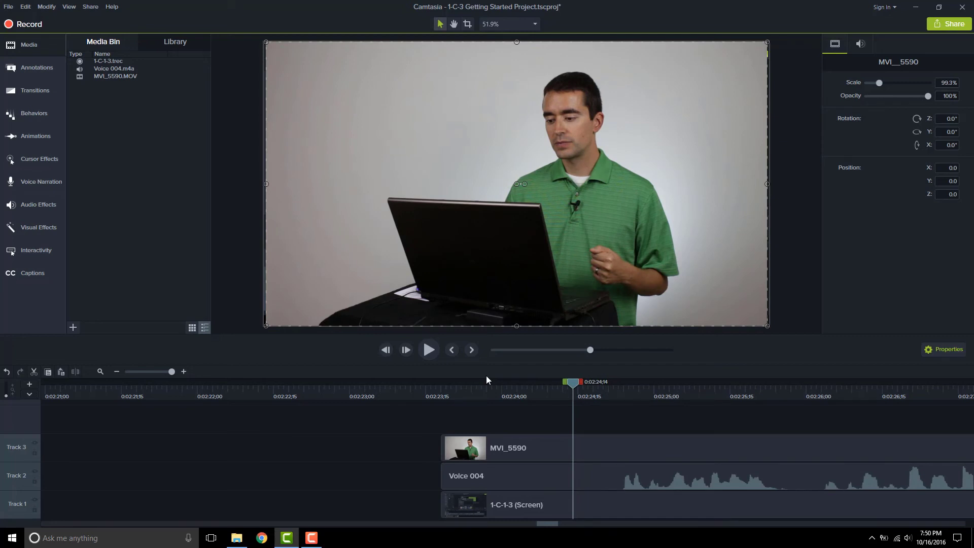
- Split the clips on all three tracks at 0:02:24;14 and delete the short segments before the split
key("period")
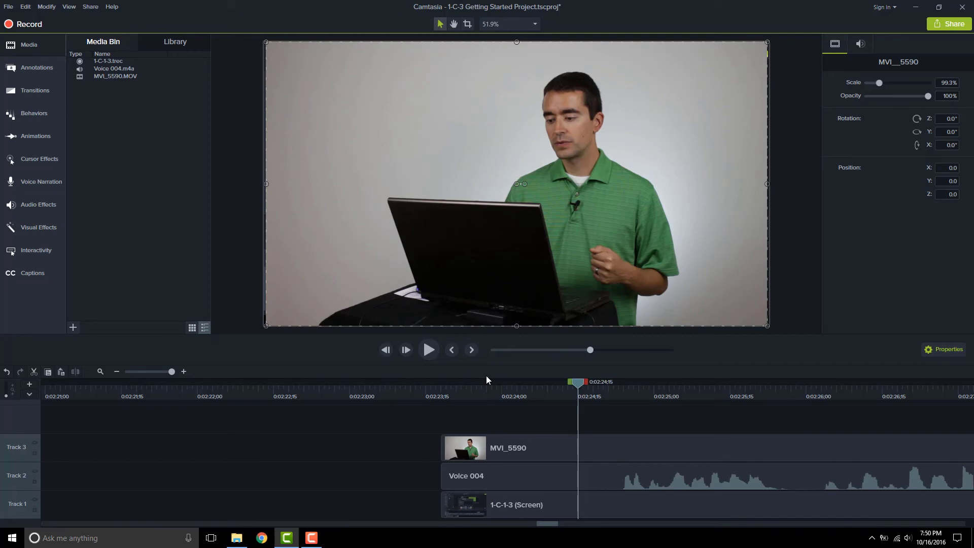
key("comma")
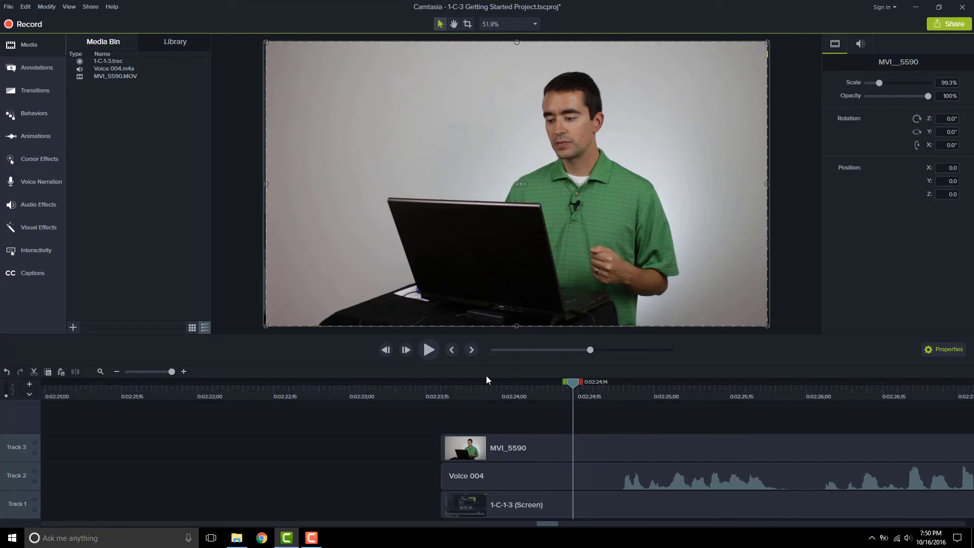
key("s")
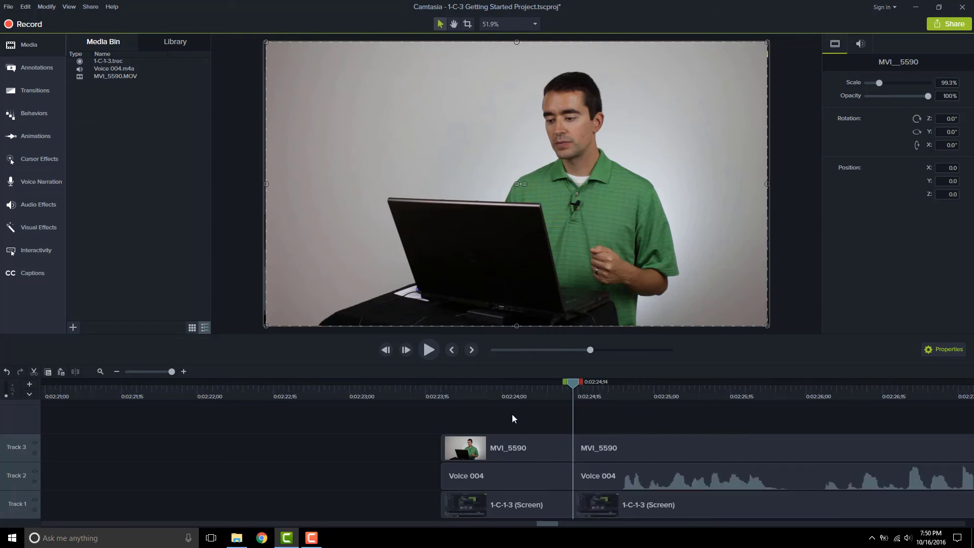
left_click_drag(513, 419, 521, 503)
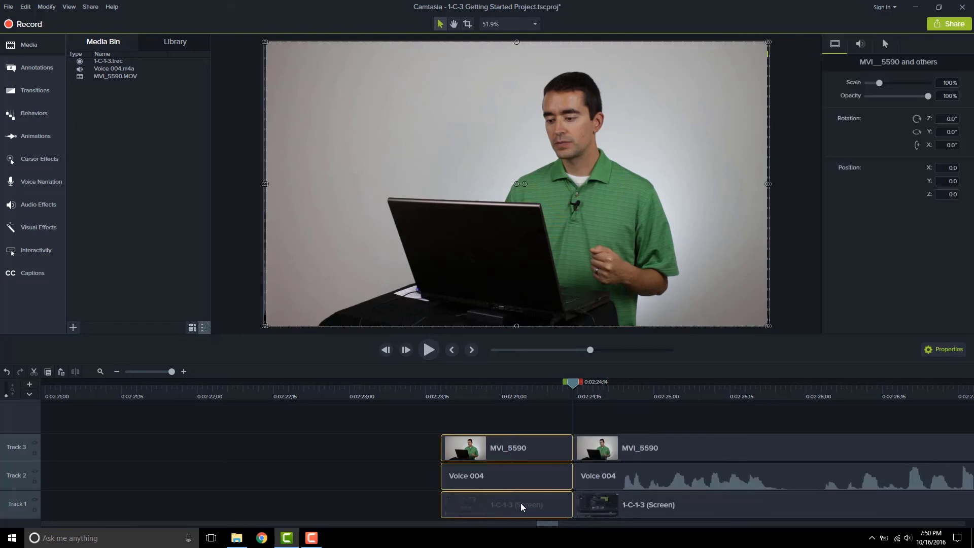
key("Delete")
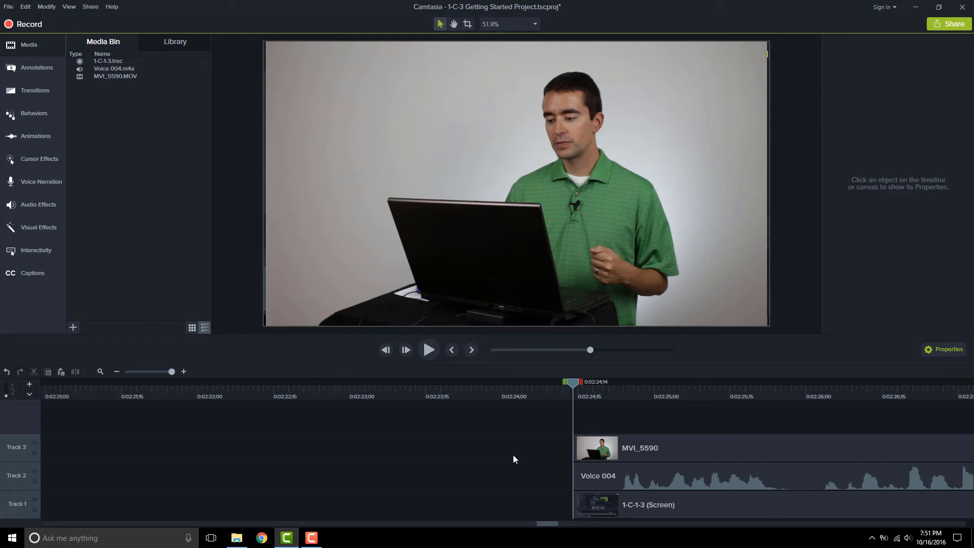
- Step the playhead forward and back frame by frame around the start of the remaining clips, returning to 0:02:24;14
key("period")
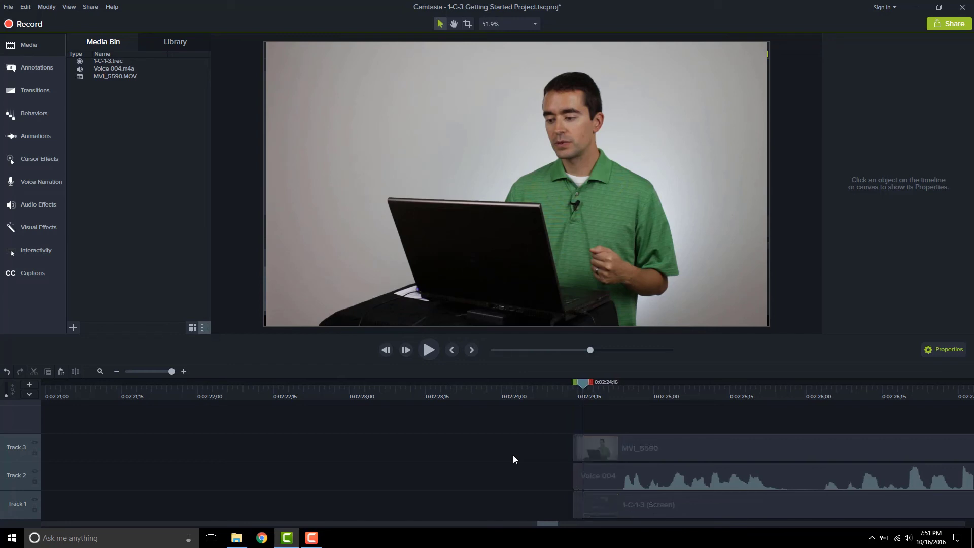
key("comma")
key("comma")
key("comma")
key("period")
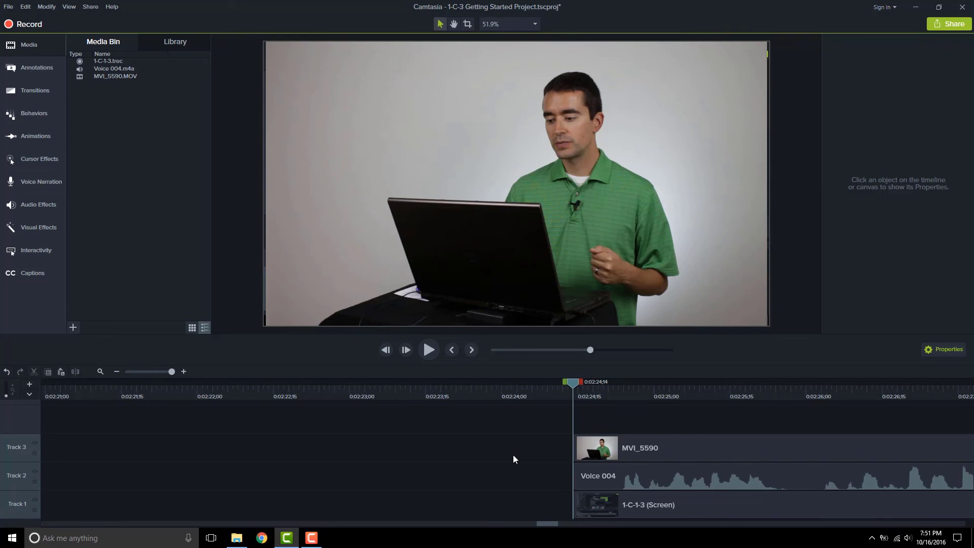
key("period")
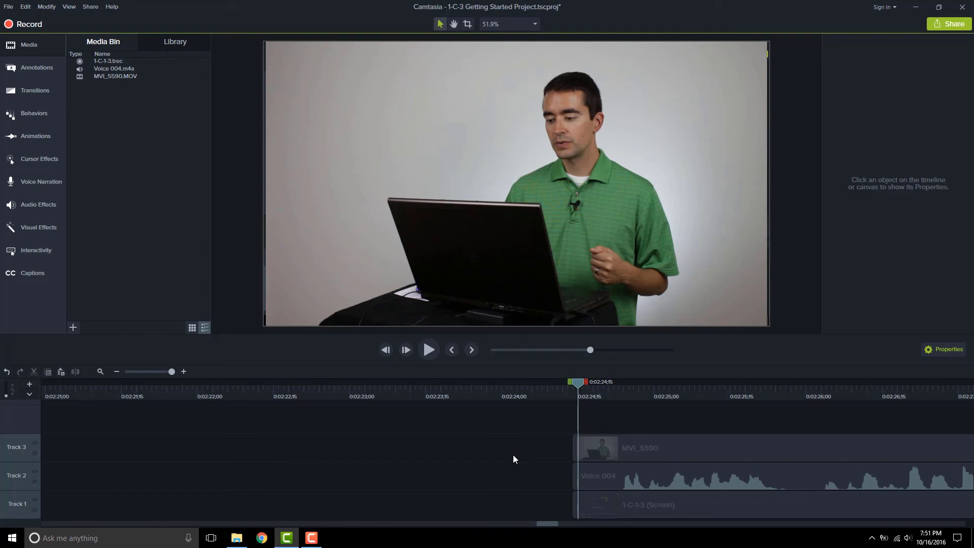
key("comma")
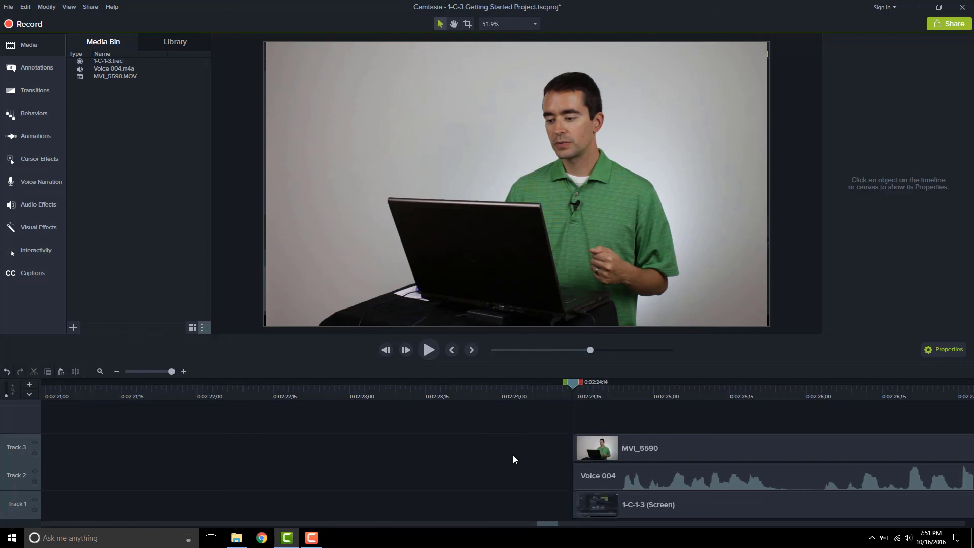
- Cut one frame from the start of the clips at 0:02:24;14, and cut three more frames up to 0:02:24;17, closing the gaps
key("period")
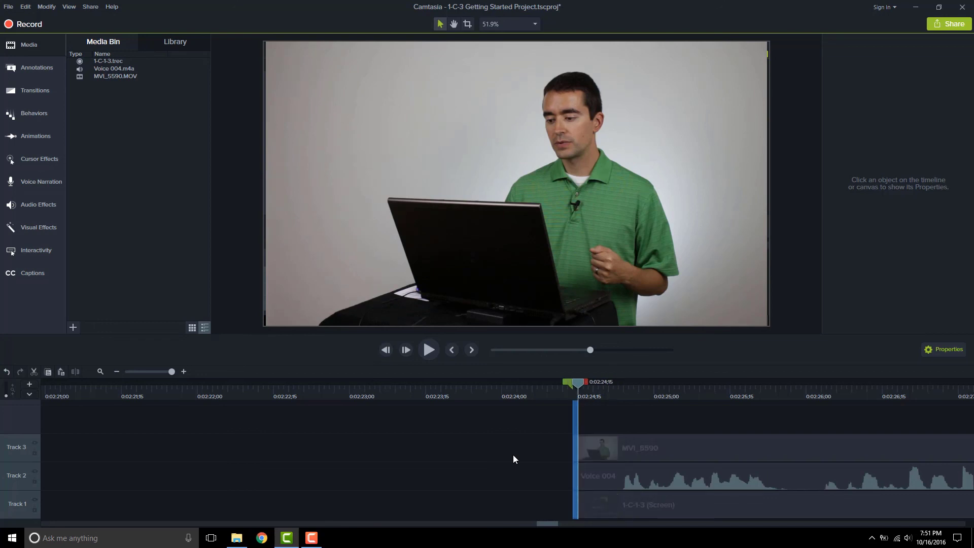
key("comma")
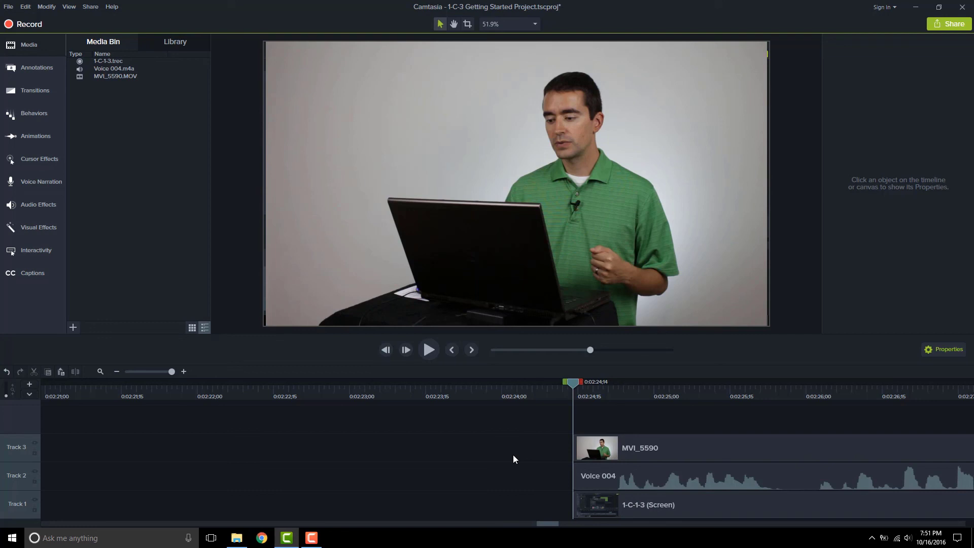
key("shift+period")
key("shift+period")
key("shift+period")
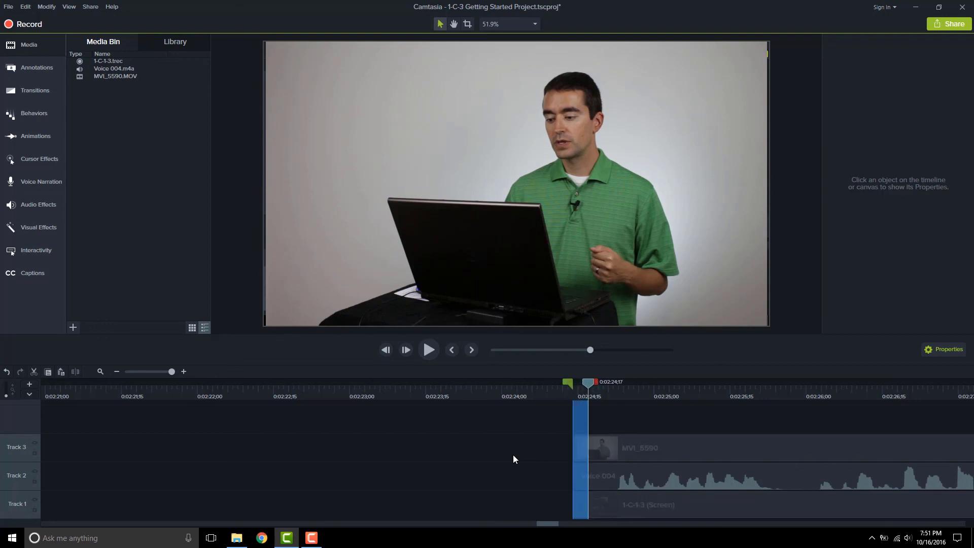
key("shift+comma")
key("shift+comma")
key("shift+comma")
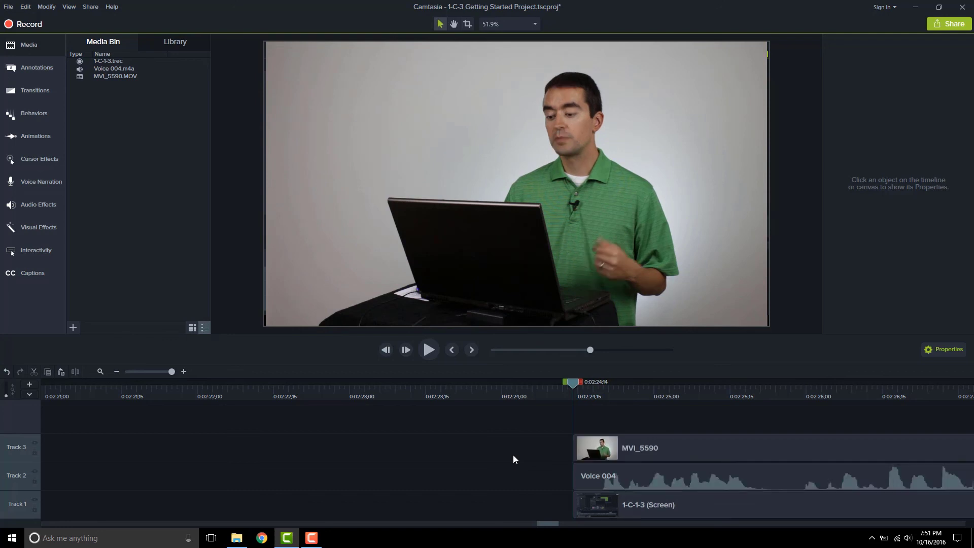